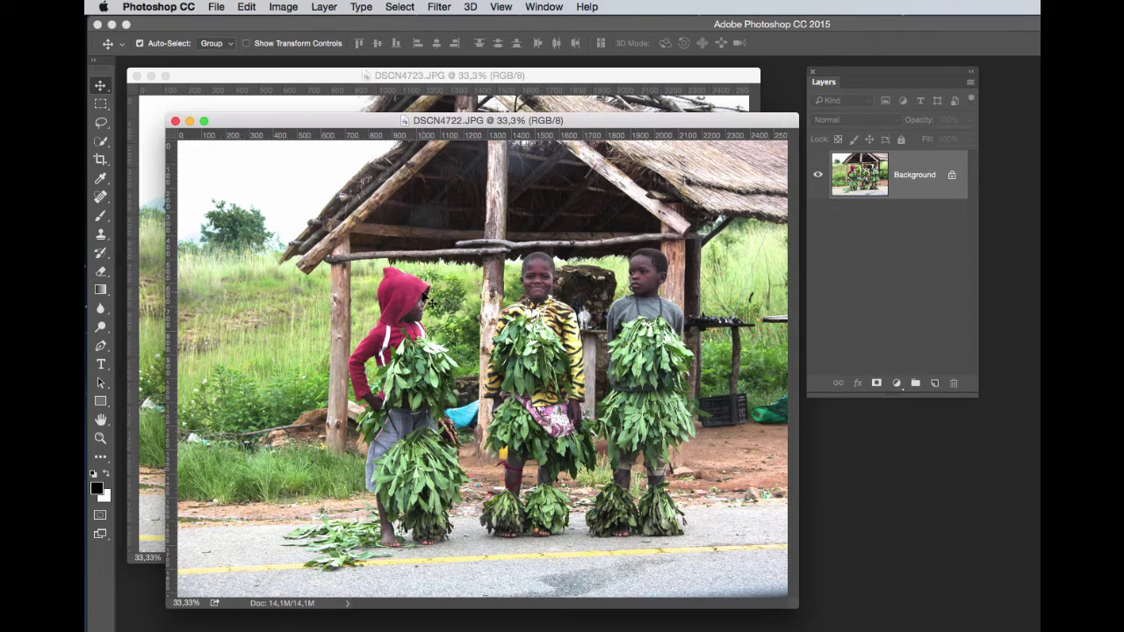
left_click(314, 83)
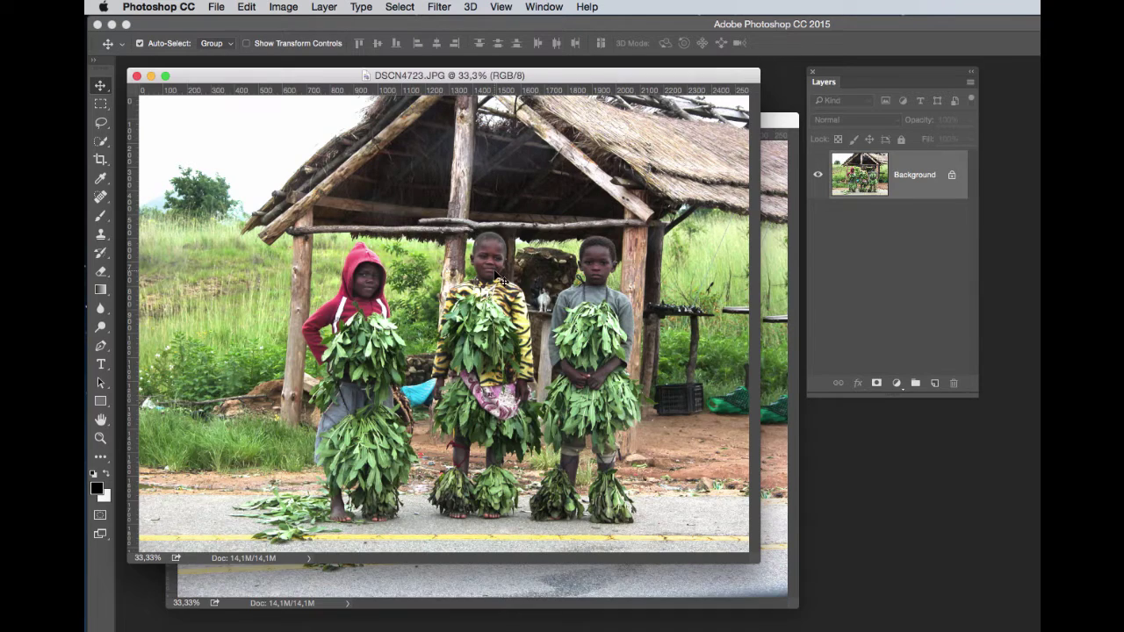
key("ctrl+Tab")
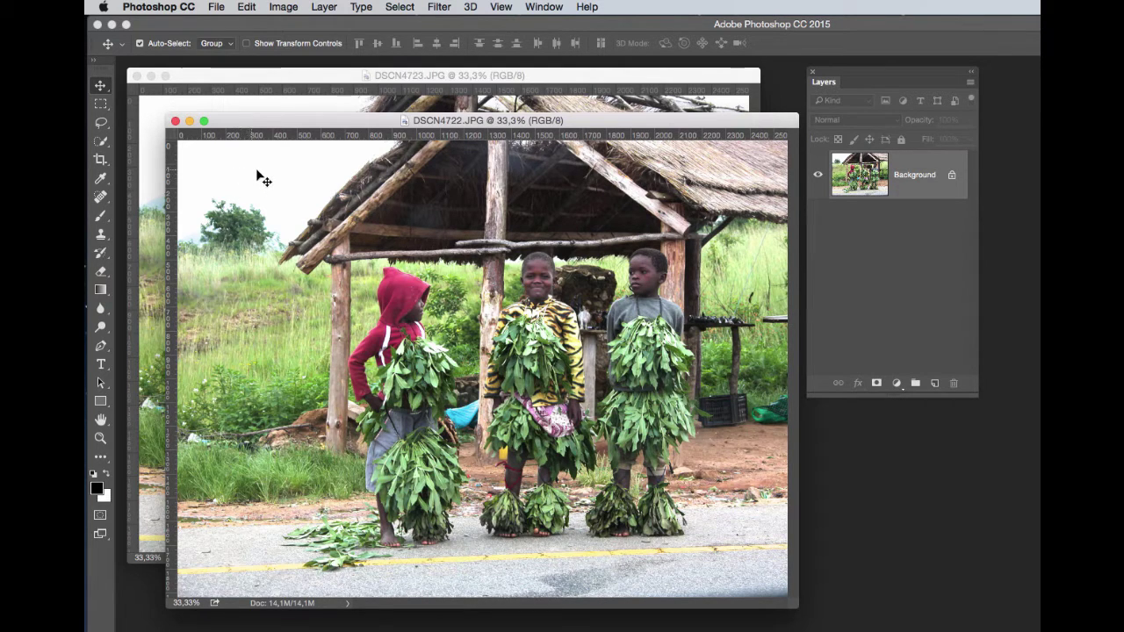
Step: Drag the DSCN4722 photo into the DSCN4723 window so it becomes Layer 1
left_click_drag(260, 177, 153, 172)
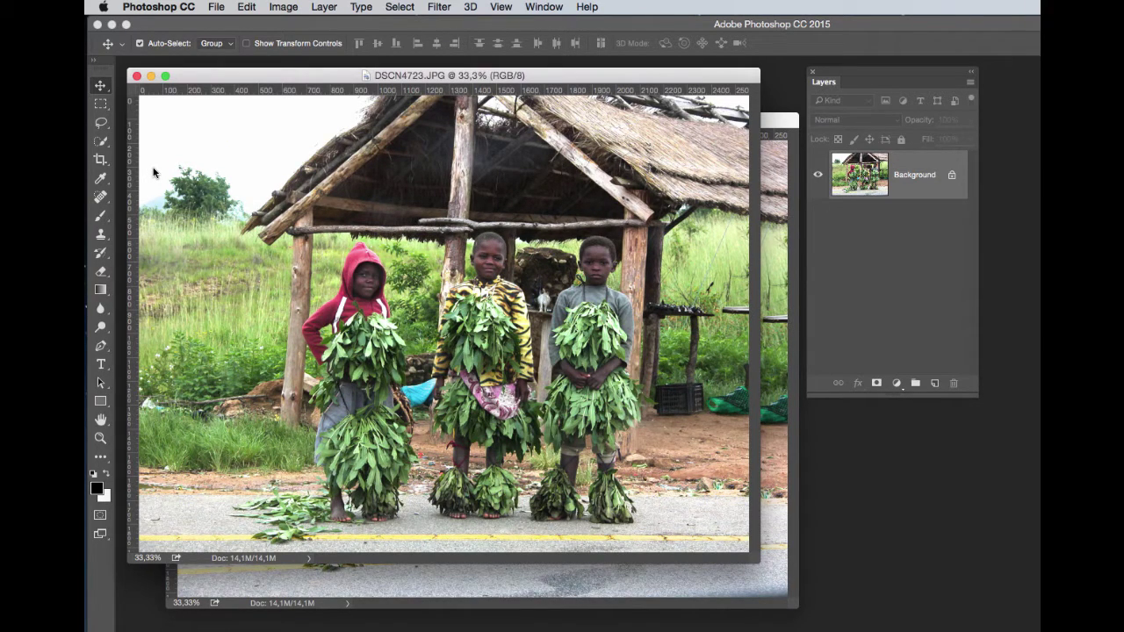
left_click_drag(153, 172, 156, 175)
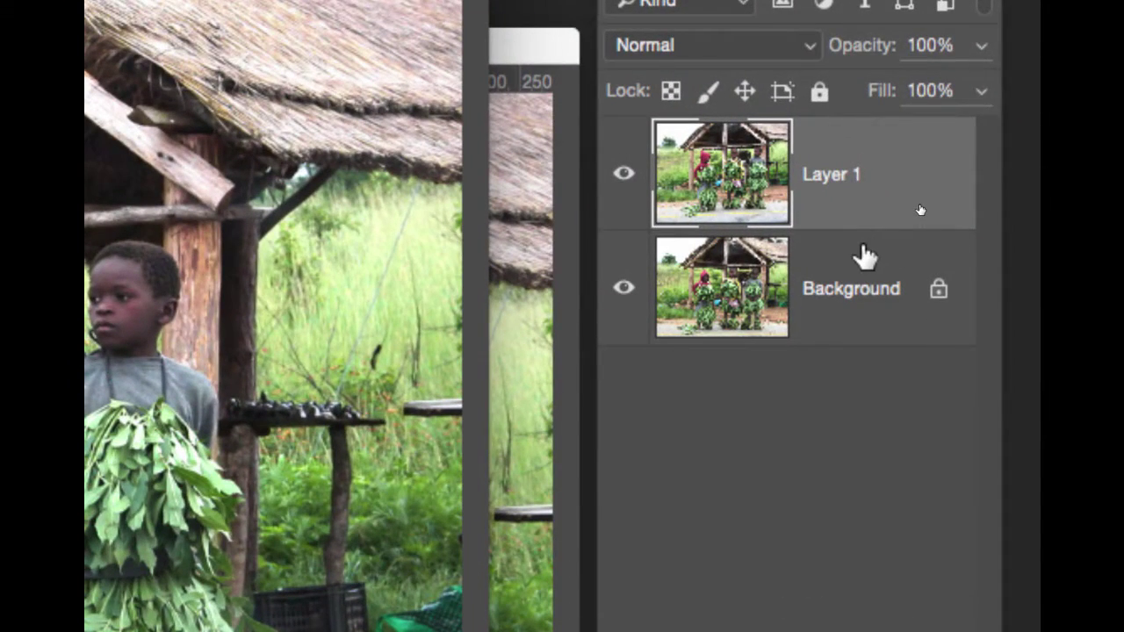
Step: Select both layers and run Edit > Auto-Align Layers with Auto projection
left_click(865, 257, "shift")
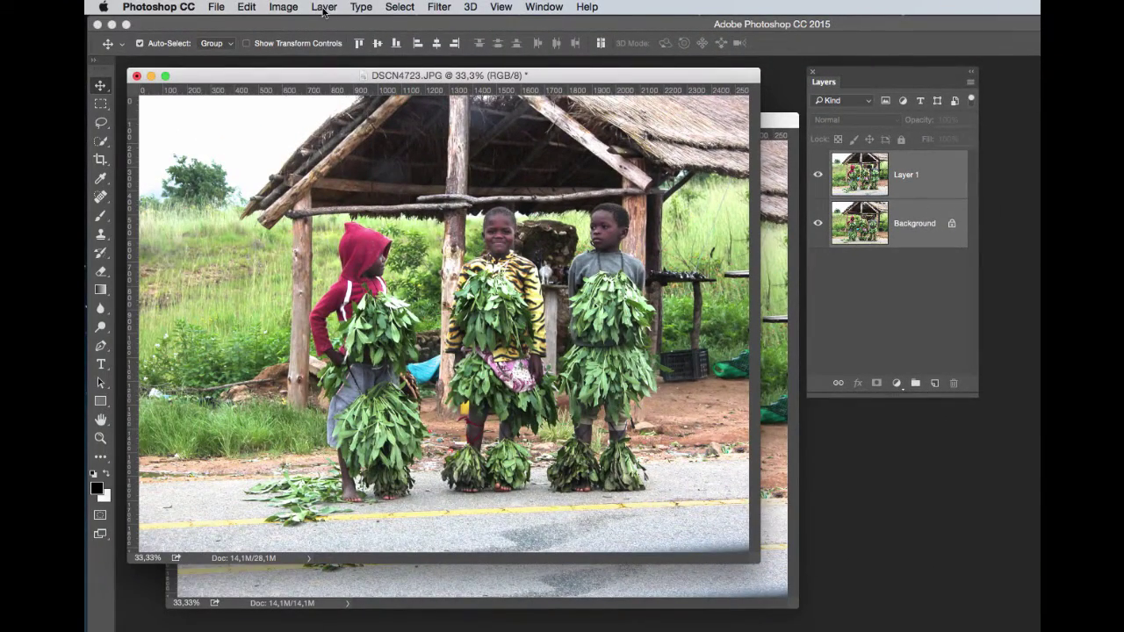
left_click(247, 7)
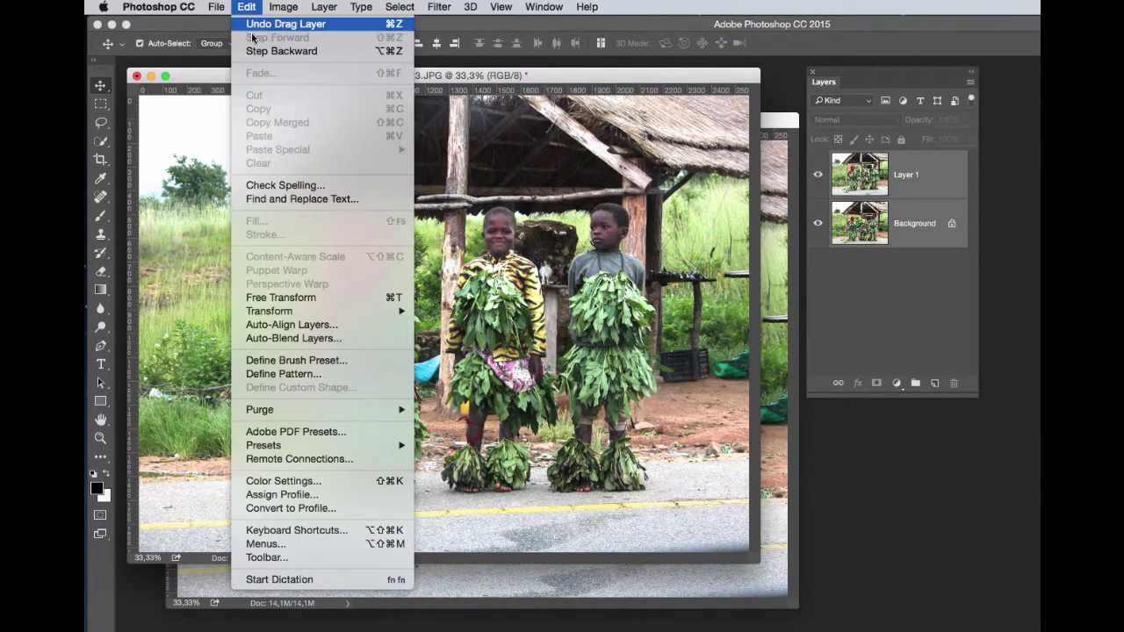
left_click(304, 327)
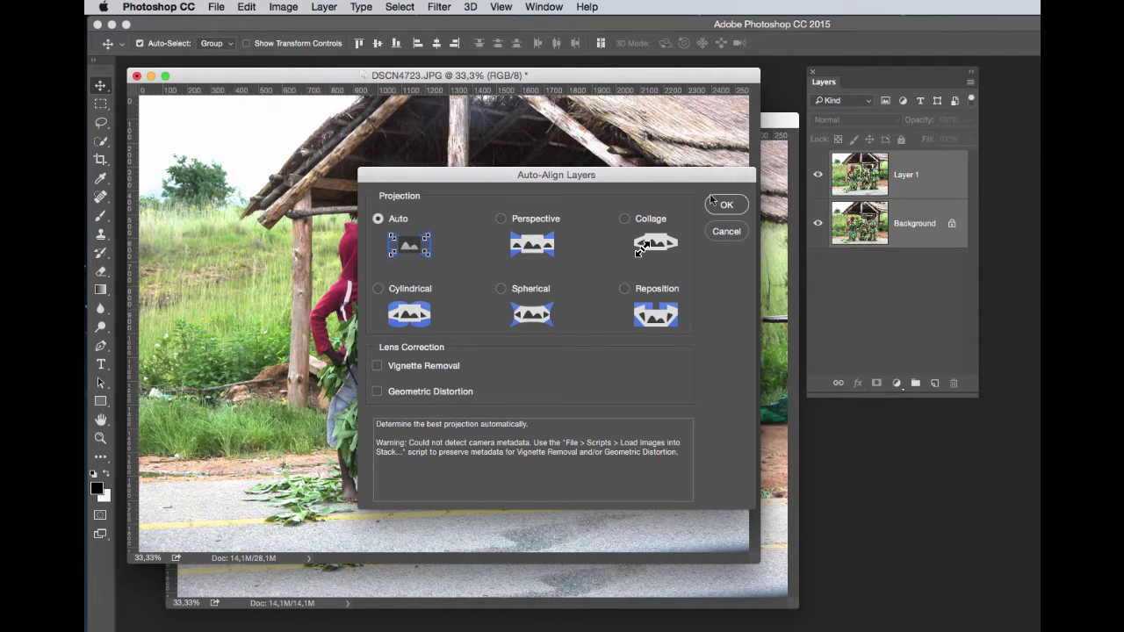
left_click(741, 205)
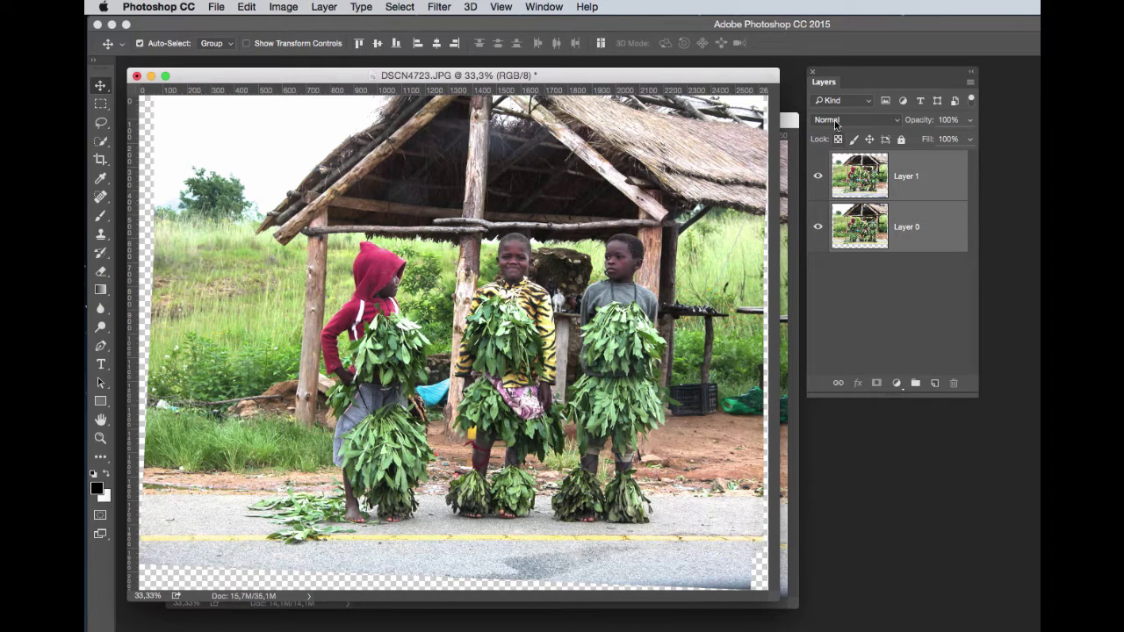
Step: Select Layer 1 and add a white layer mask from the Layers panel
left_click(938, 169)
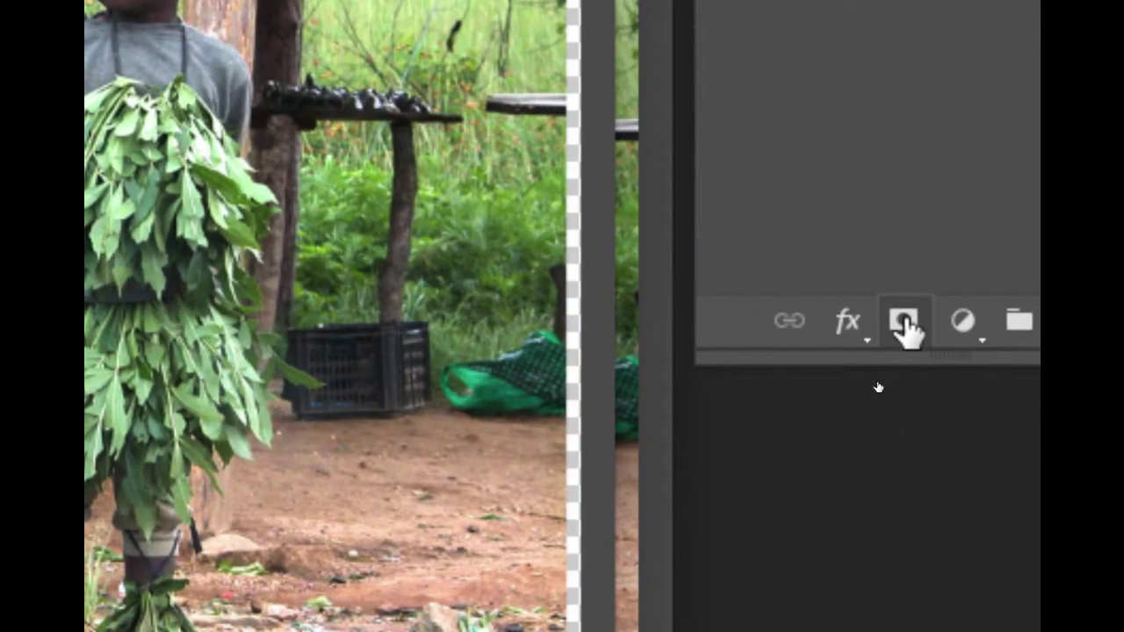
left_click(904, 323)
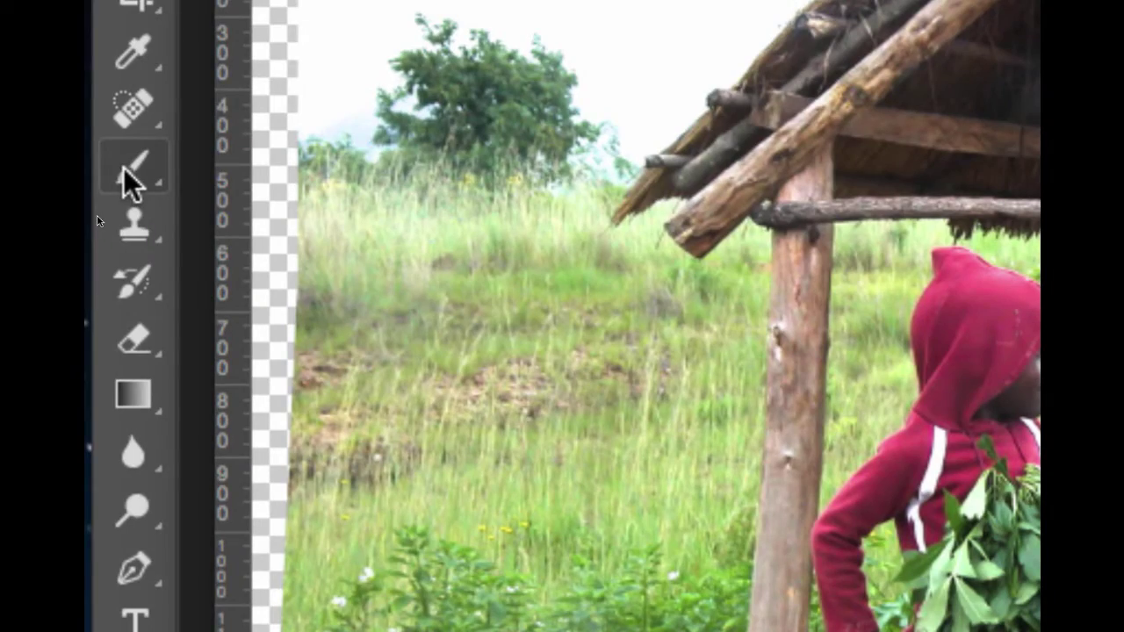
Step: Choose the Brush tool with black as the foreground colour
left_click(127, 175)
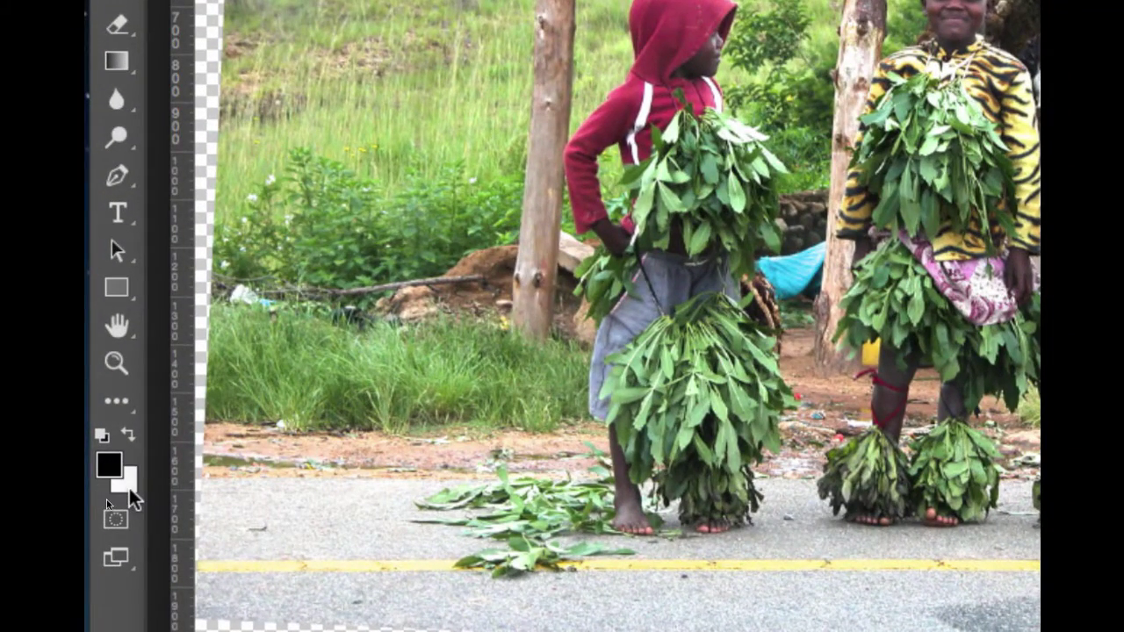
key("x")
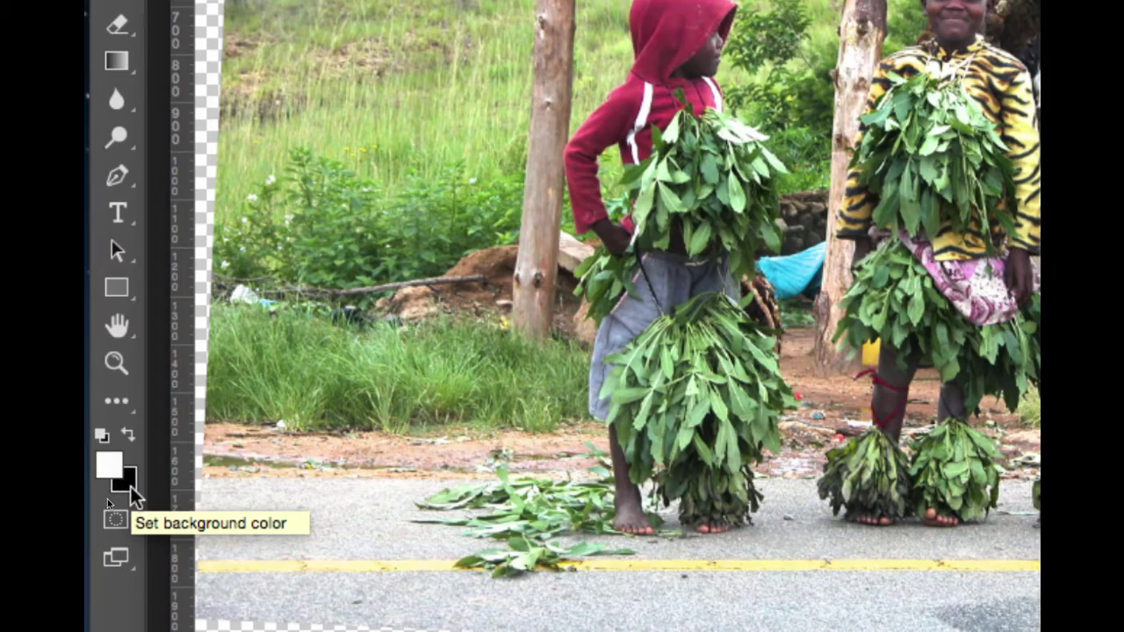
key("x")
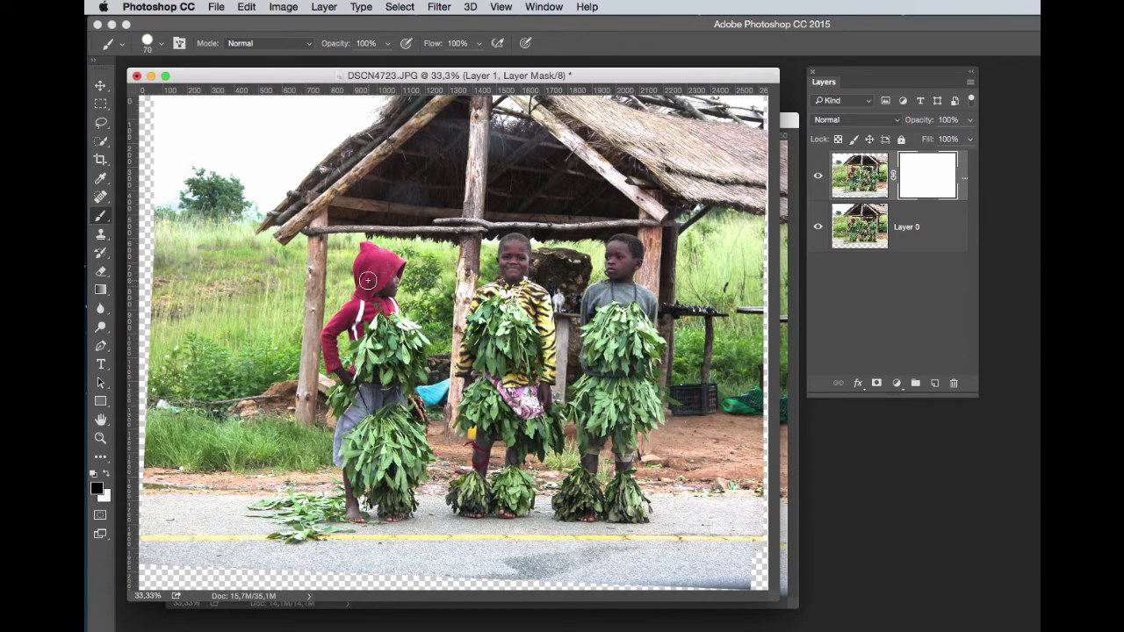
Step: Resize the brush with the bracket keys, ending at 100 pixels
key("bracketright")
key("bracketright")
key("bracketright")
key("bracketright")
key("bracketright")
key("bracketright")
key("bracketright")
key("bracketright")
key("bracketleft")
key("bracketleft")
key("bracketleft")
key("bracketright")
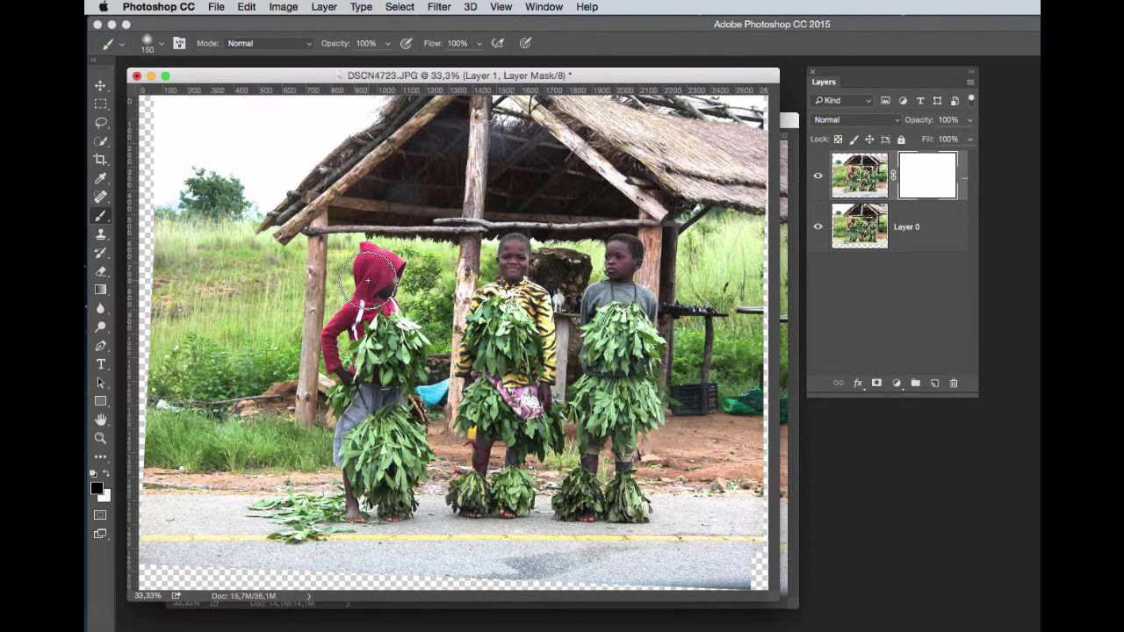
key("bracketleft")
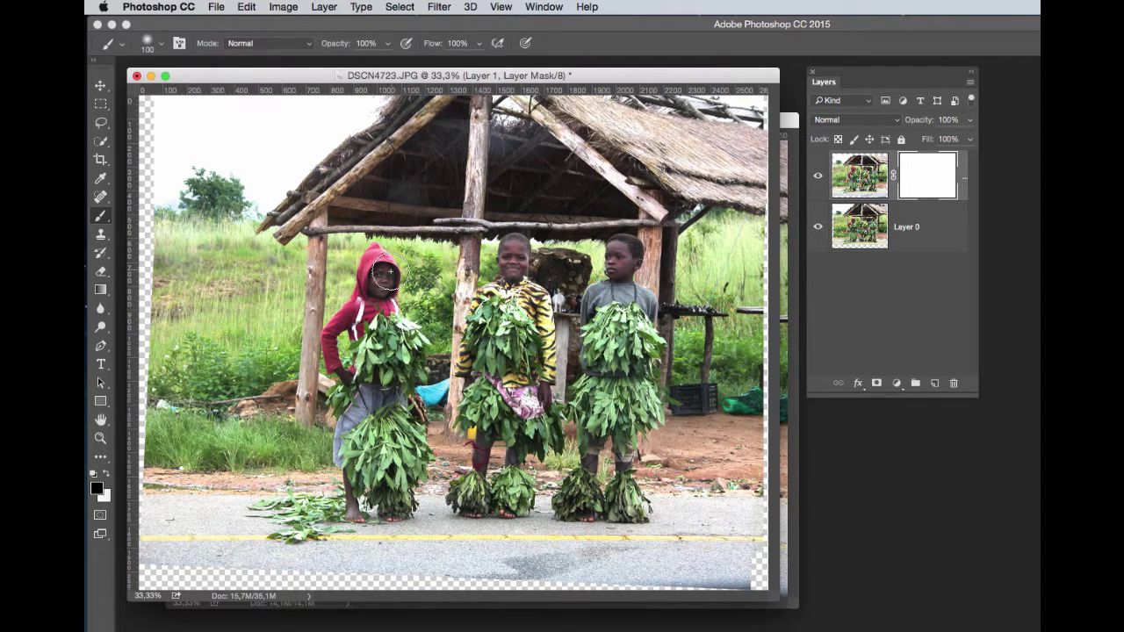
Step: Paint black on the mask over the red-hooded girl and the right-hand boy
mouse_move(383, 277)
left_mouse_down()
mouse_move(330, 336)
mouse_move(354, 311)
mouse_move(330, 351)
mouse_move(353, 377)
mouse_move(327, 372)
mouse_move(362, 392)
mouse_move(338, 410)
mouse_move(366, 391)
mouse_move(382, 351)
left_mouse_up()
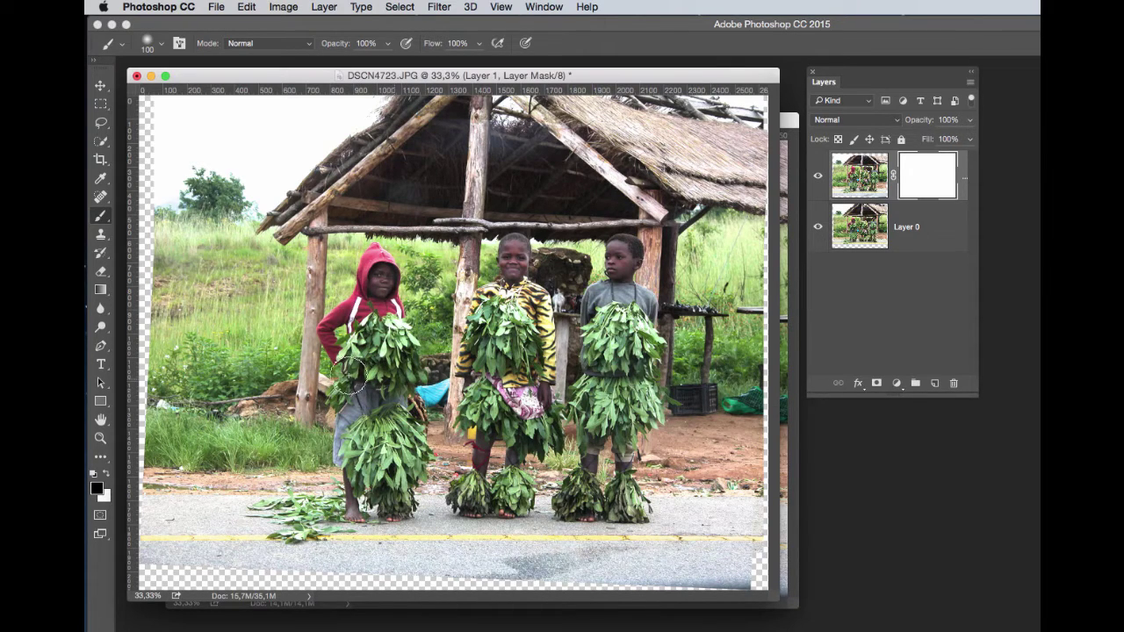
left_click_drag(348, 335, 397, 352)
mouse_move(620, 263)
left_mouse_down()
mouse_move(625, 251)
mouse_move(615, 274)
mouse_move(625, 254)
mouse_move(595, 274)
left_mouse_up()
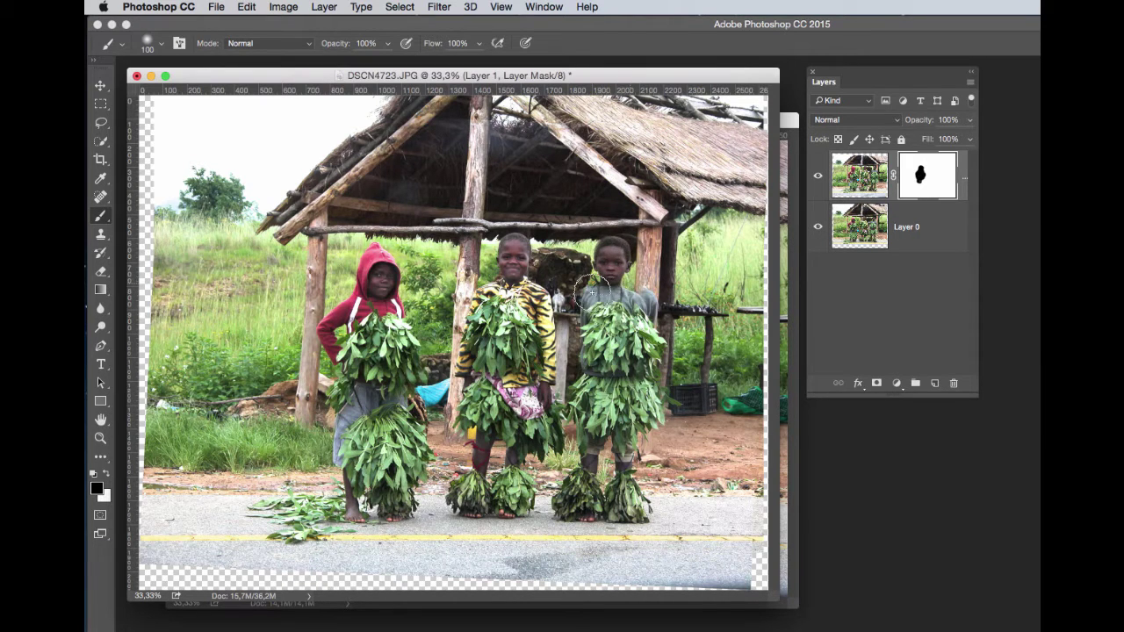
mouse_move(586, 347)
left_mouse_down()
mouse_move(614, 331)
mouse_move(614, 367)
mouse_move(591, 370)
mouse_move(660, 358)
mouse_move(629, 340)
mouse_move(652, 307)
mouse_move(660, 315)
mouse_move(620, 294)
mouse_move(637, 287)
mouse_move(612, 262)
mouse_move(640, 272)
mouse_move(584, 296)
mouse_move(614, 292)
mouse_move(573, 347)
mouse_move(611, 359)
mouse_move(612, 382)
mouse_move(601, 373)
mouse_move(649, 347)
mouse_move(653, 364)
mouse_move(634, 296)
mouse_move(631, 335)
mouse_move(592, 305)
mouse_move(614, 195)
mouse_move(594, 271)
mouse_move(625, 312)
mouse_move(565, 336)
mouse_move(570, 353)
mouse_move(581, 320)
mouse_move(564, 294)
mouse_move(603, 283)
mouse_move(668, 311)
left_mouse_up()
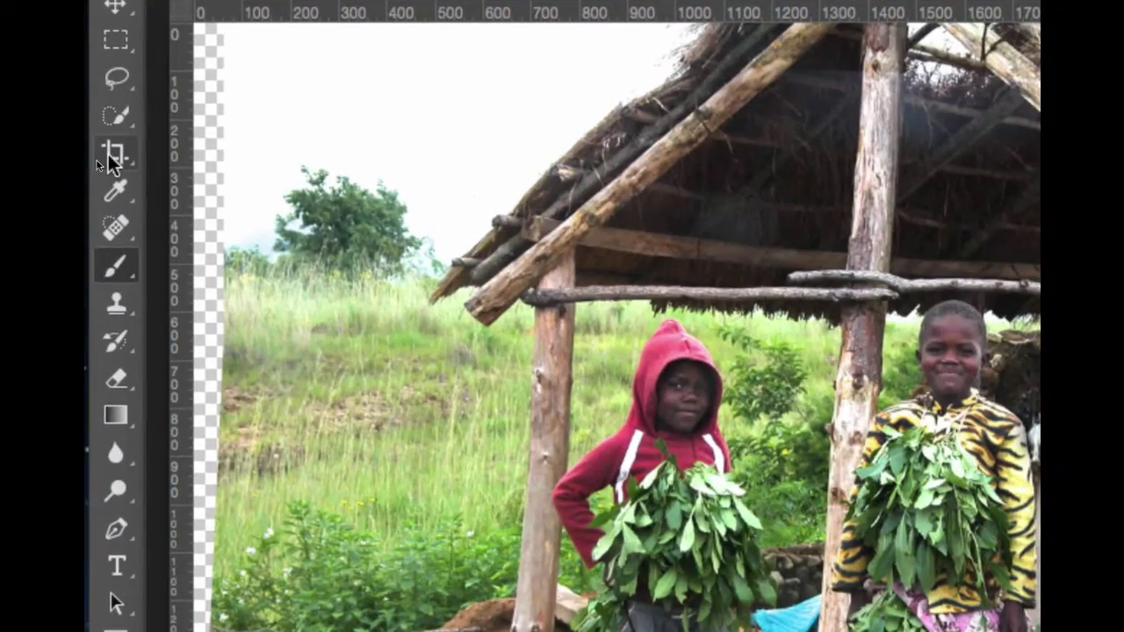
Step: Crop inward from the top-left corner, bottom and right edges to remove the transparent borders
left_click(97, 164)
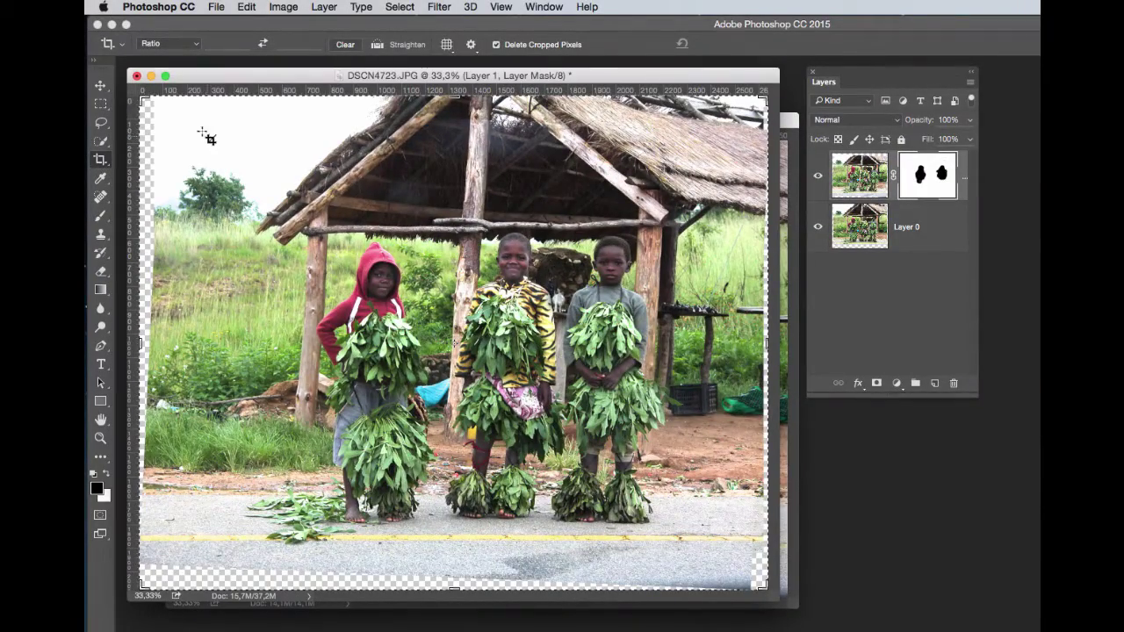
left_click_drag(143, 98, 155, 105)
left_click_drag(188, 138, 189, 139)
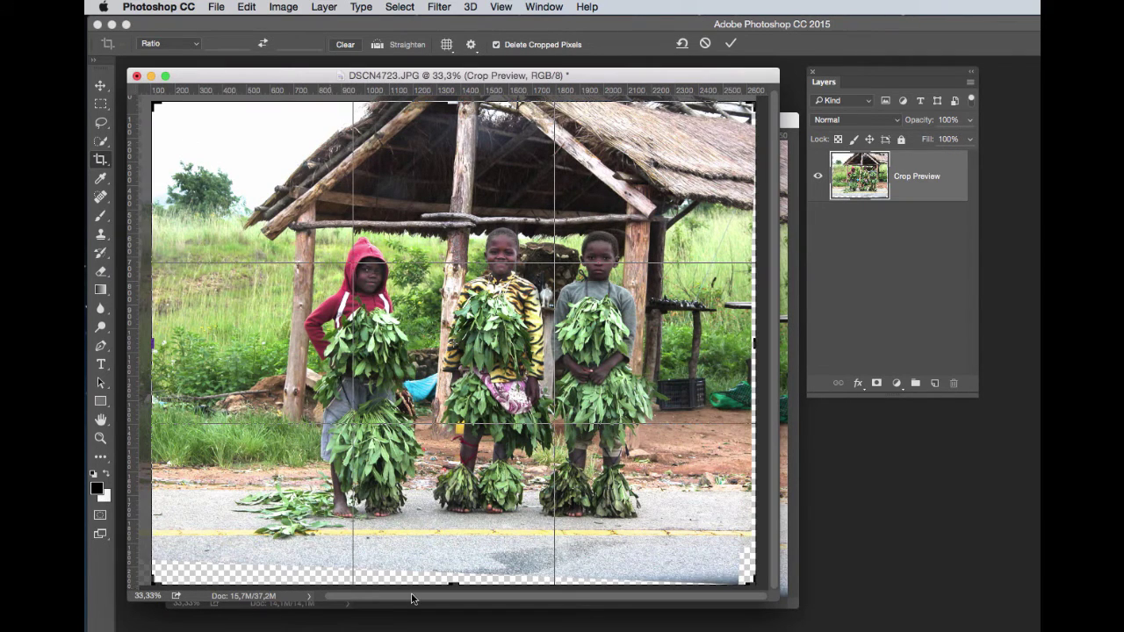
left_click_drag(439, 587, 456, 572)
left_click_drag(761, 347, 751, 348)
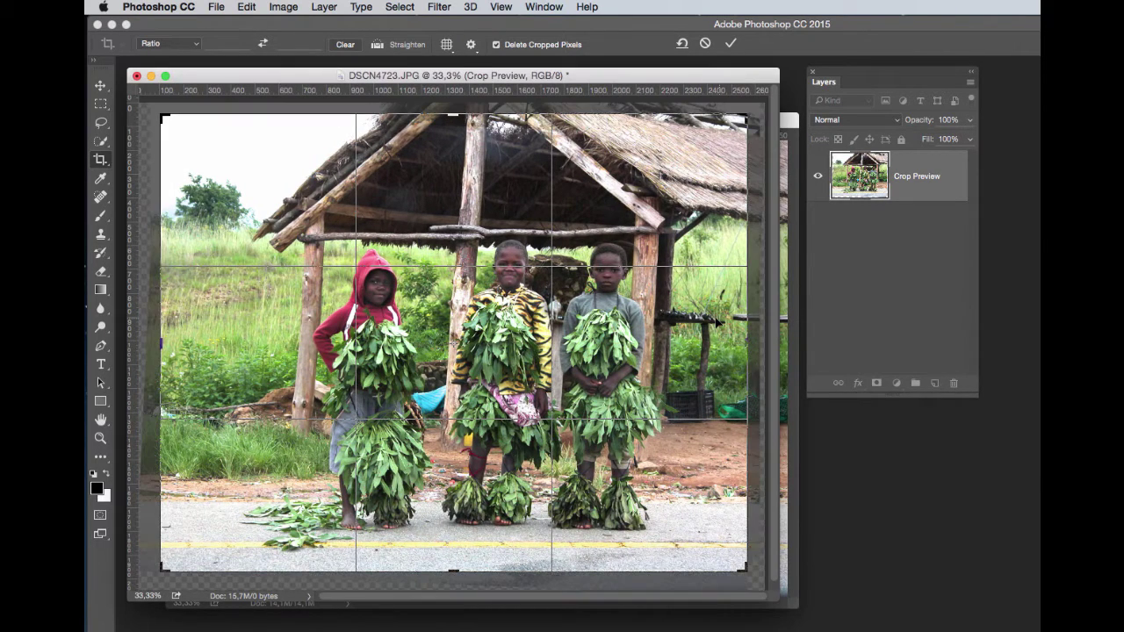
key("Return")
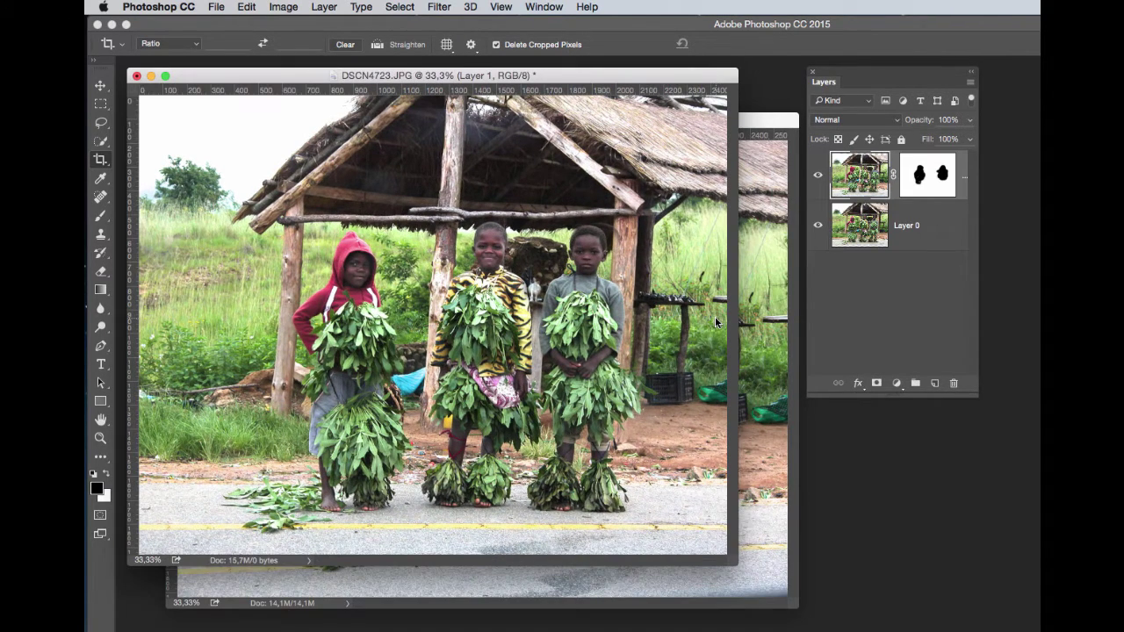
key("super+alt+2")
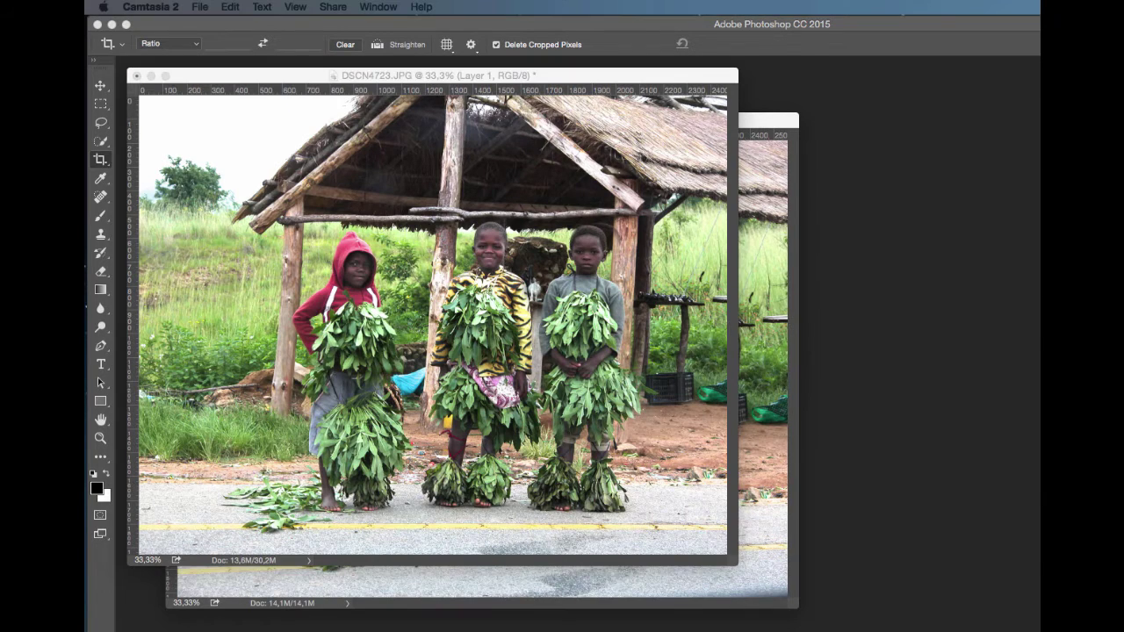